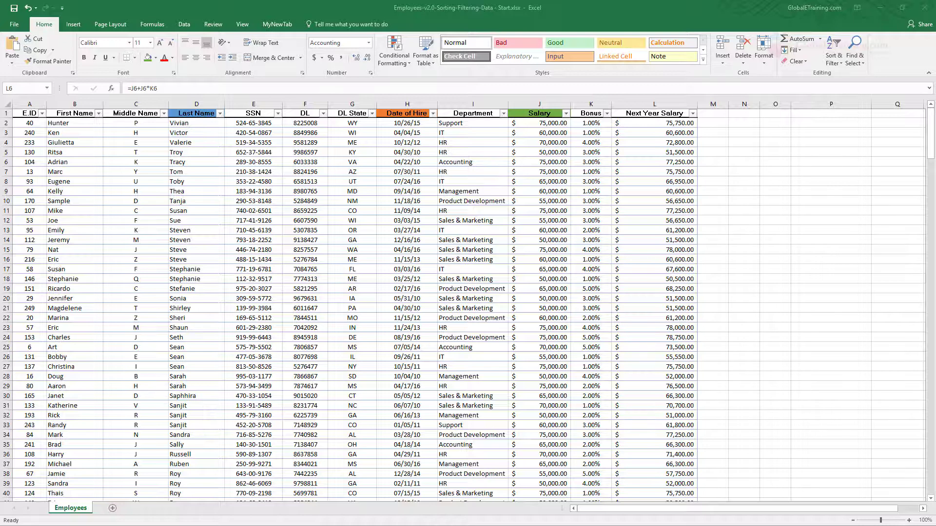
# - Select the Last Name, Date of Hire and Salary column headings in turn
pyautogui.click(207, 115)
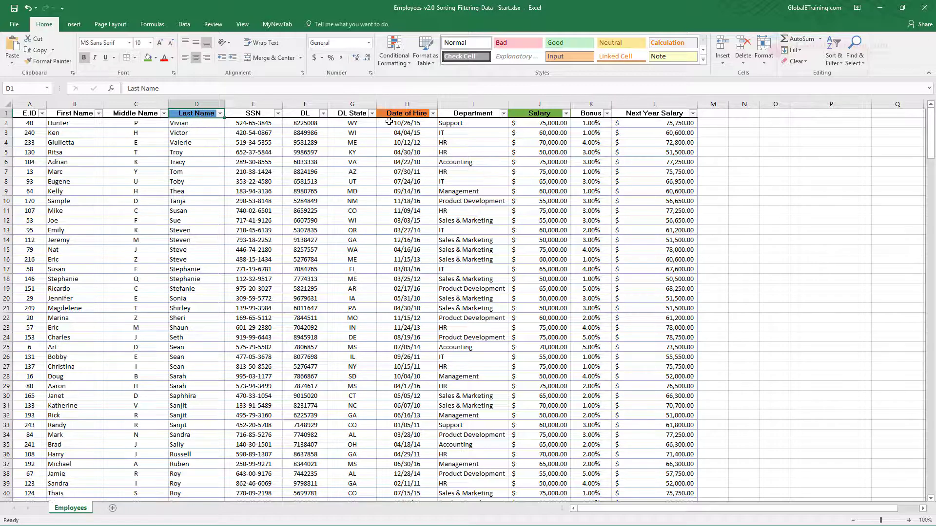
pyautogui.click(403, 114)
pyautogui.click(547, 116)
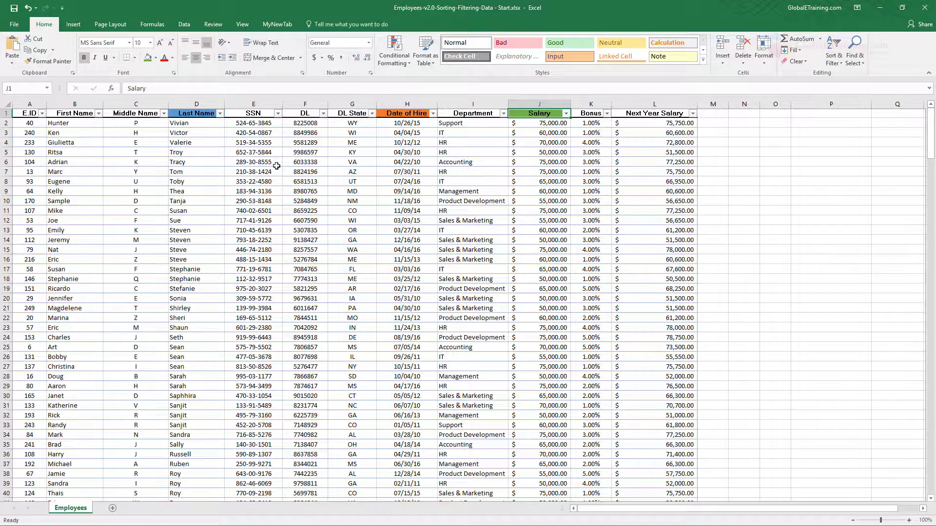
pyautogui.click(199, 114)
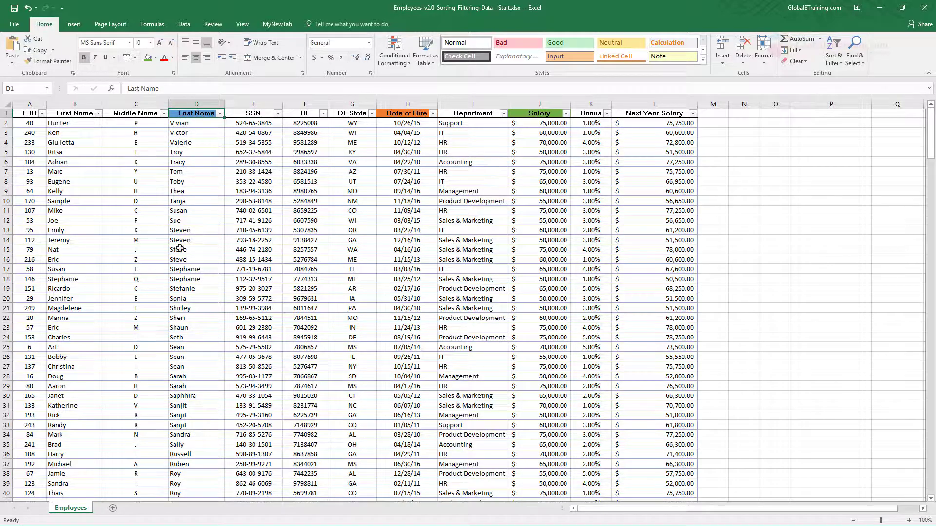
pyautogui.click(411, 111)
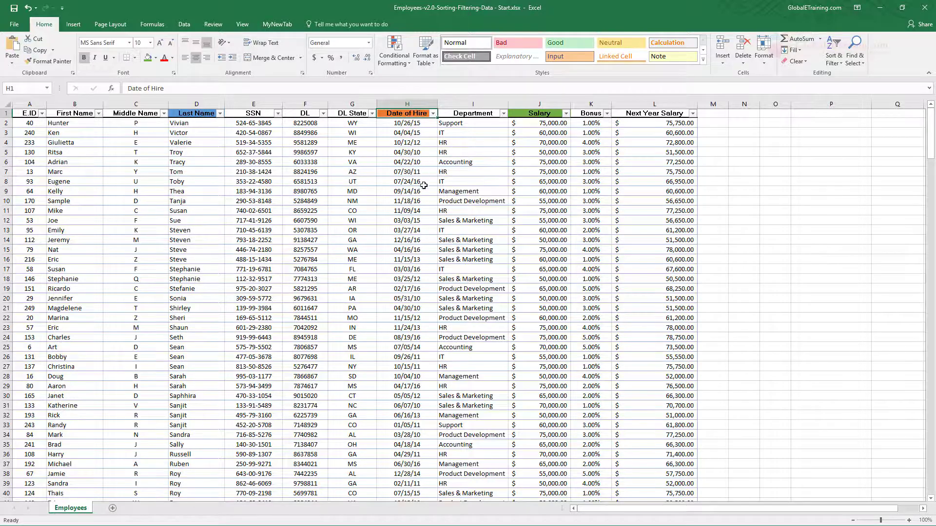
pyautogui.click(542, 113)
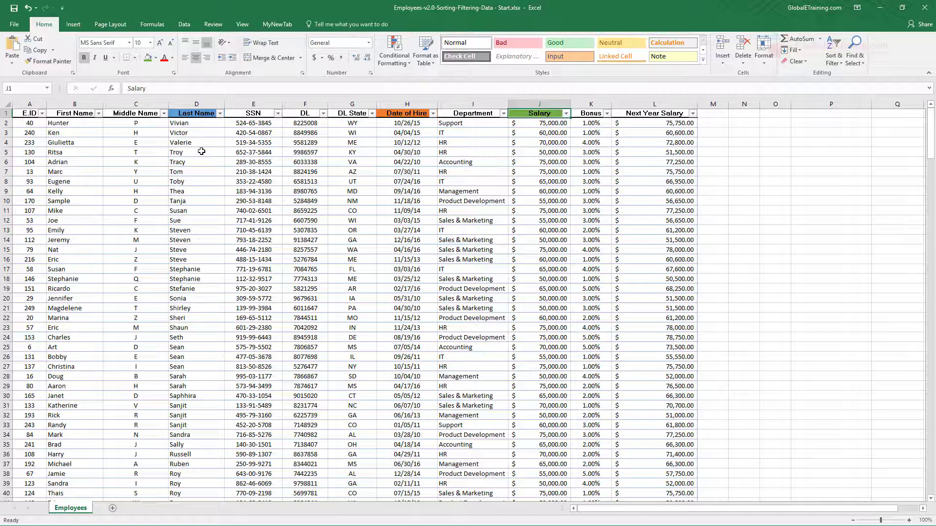
# - Search Last Name for 'Ale' to show only Alex, then clear the filter
pyautogui.click(219, 121)
pyautogui.click(221, 115)
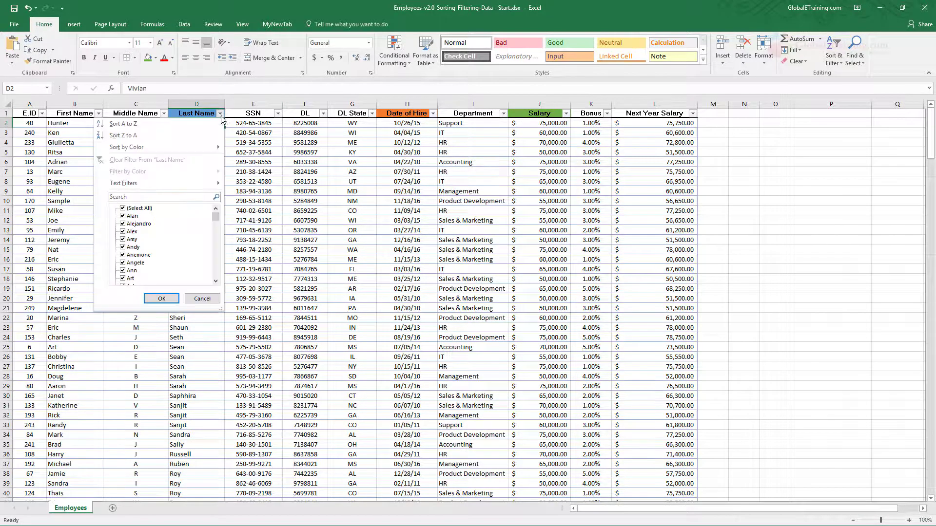
pyautogui.click(128, 197)
pyautogui.write('Alex')
pyautogui.click(154, 299)
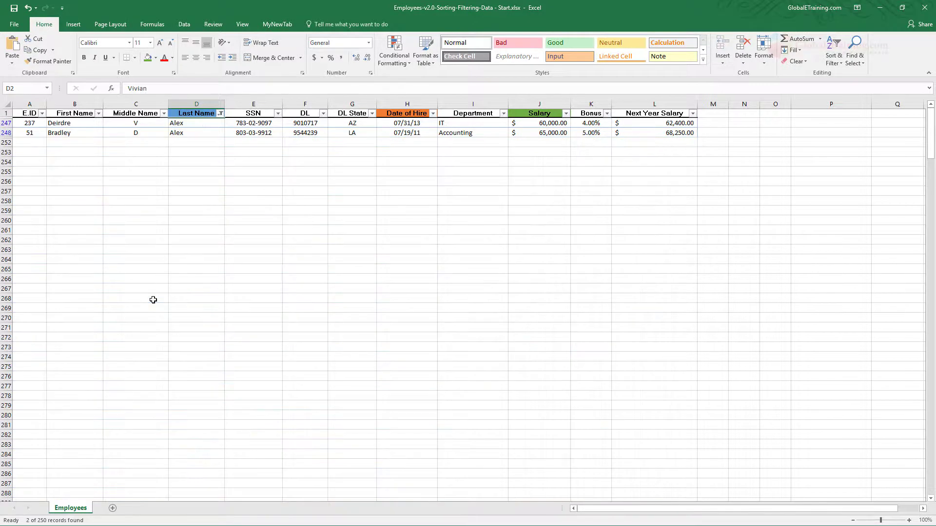
pyautogui.click(220, 114)
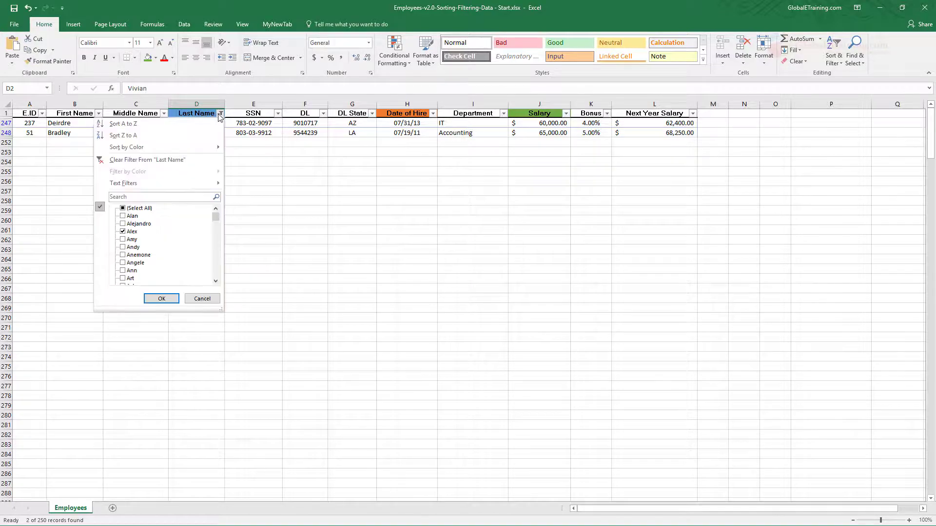
pyautogui.click(126, 160)
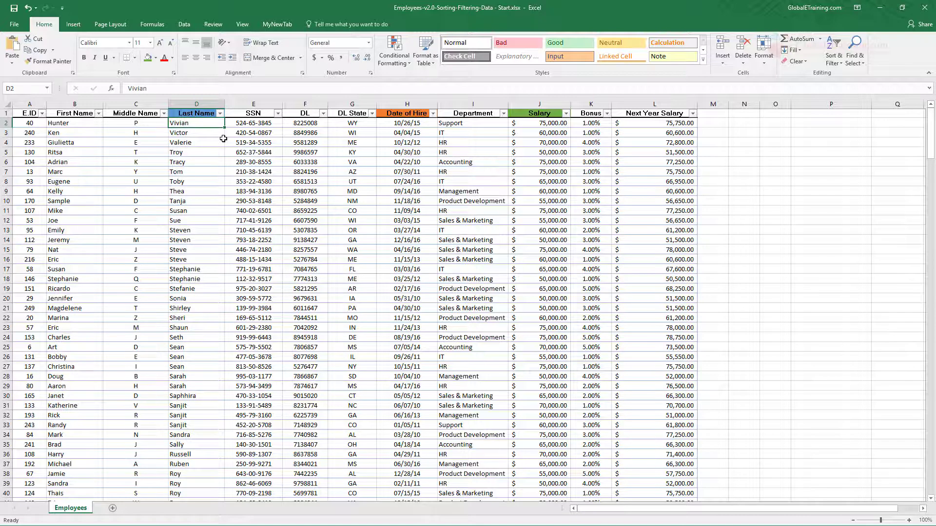
# - Search the Last Name filter list for 'T' and bring up the Text Filters choices
pyautogui.click(220, 113)
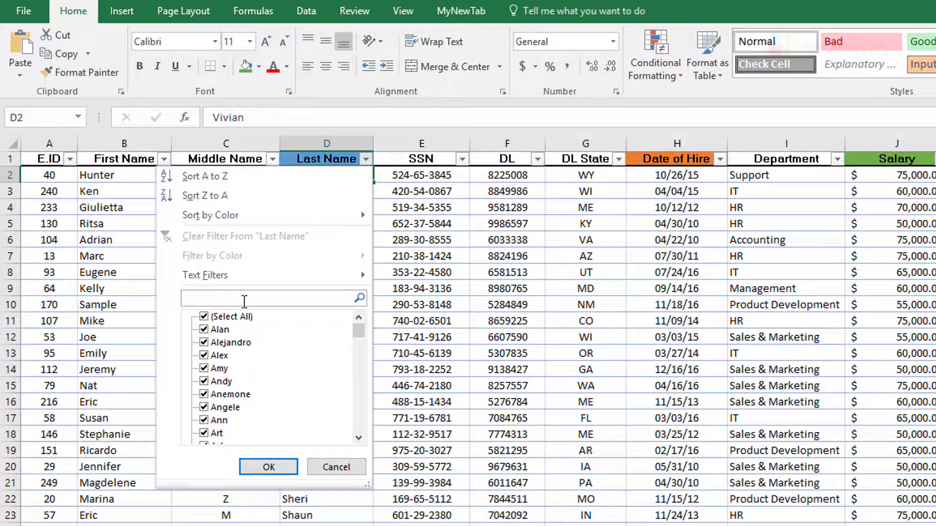
pyautogui.write('T')
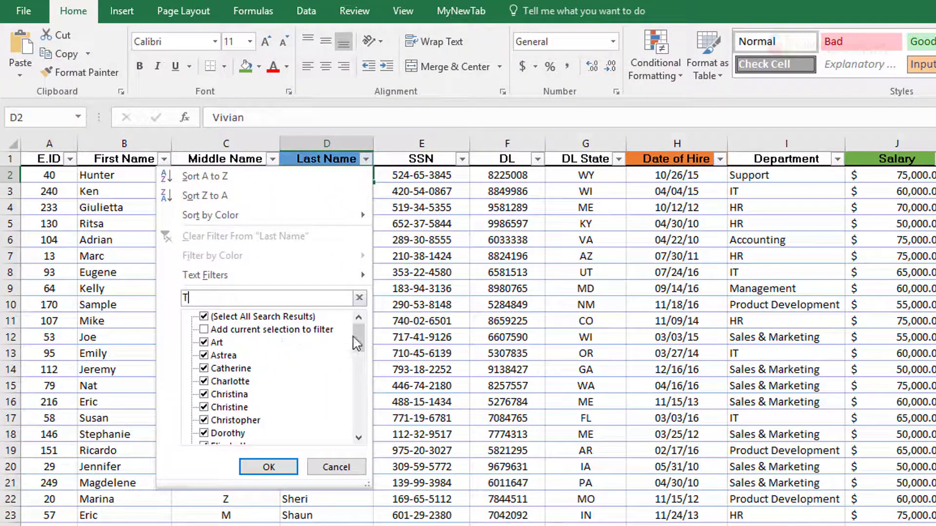
pyautogui.moveTo(363, 343); pyautogui.dragTo(375, 433)
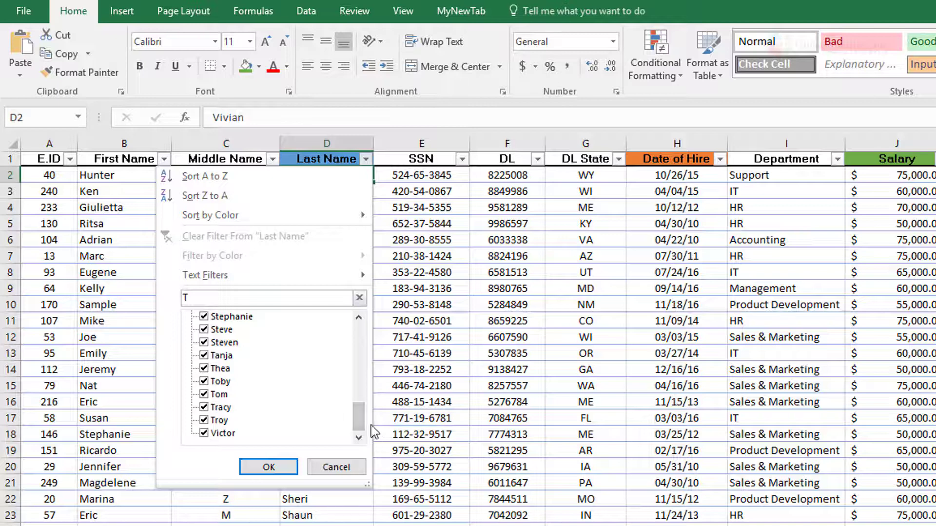
pyautogui.moveTo(211, 279)
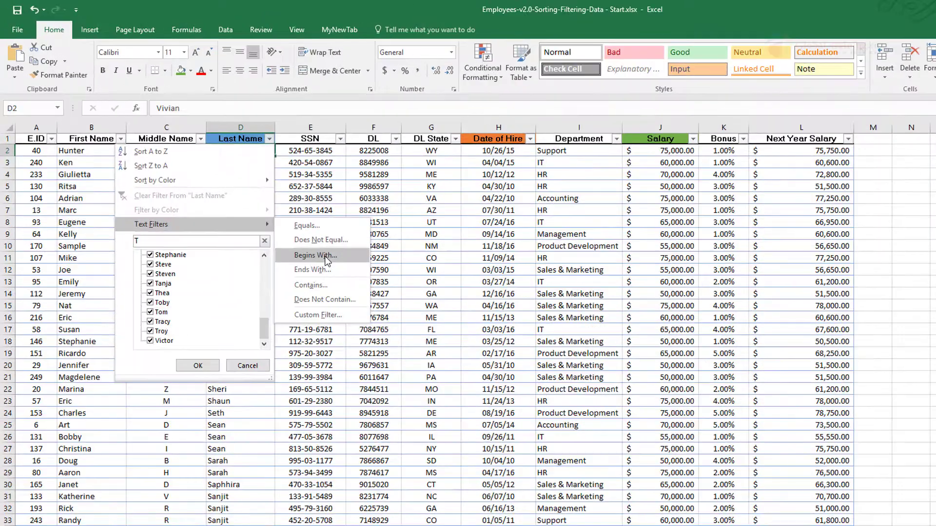
# - Apply a Last Name 'begins with T' filter, leaving six rows, and show Text Filters again
pyautogui.click(279, 218)
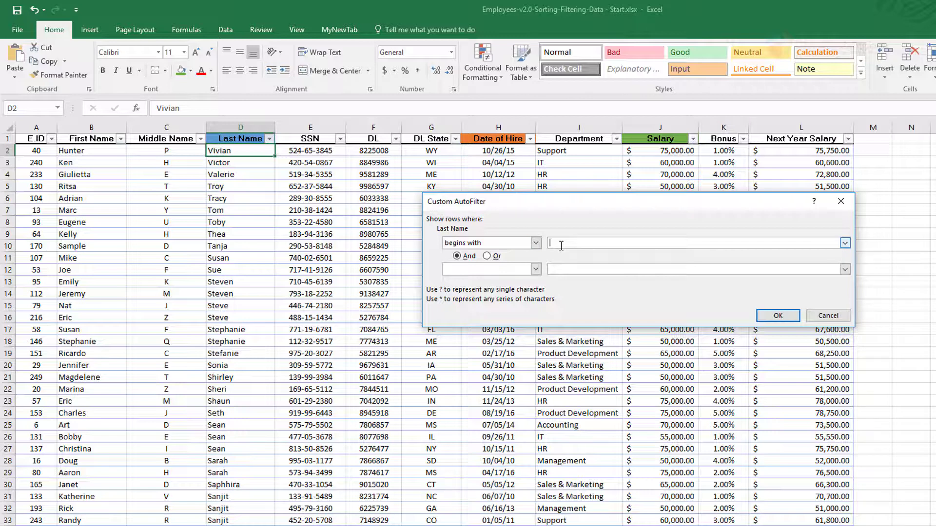
pyautogui.write('T')
pyautogui.click(775, 316)
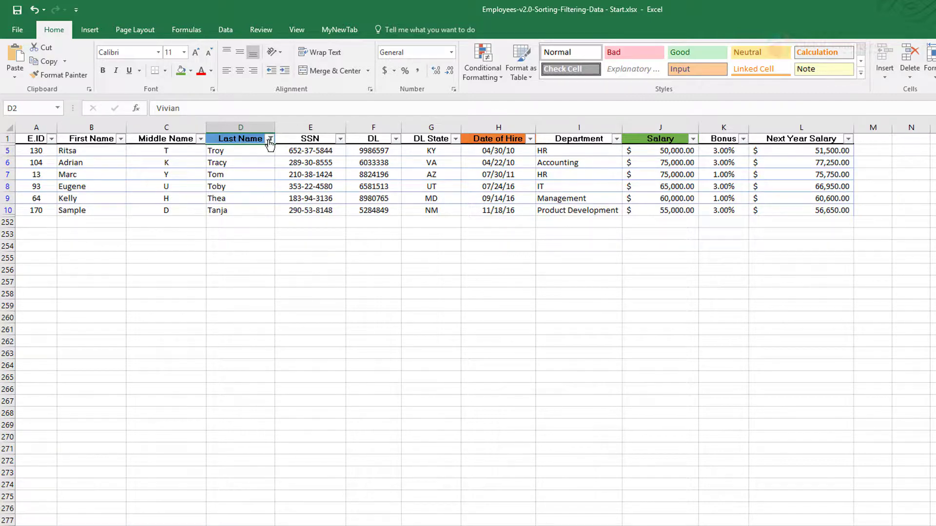
pyautogui.click(269, 139)
pyautogui.moveTo(255, 224)
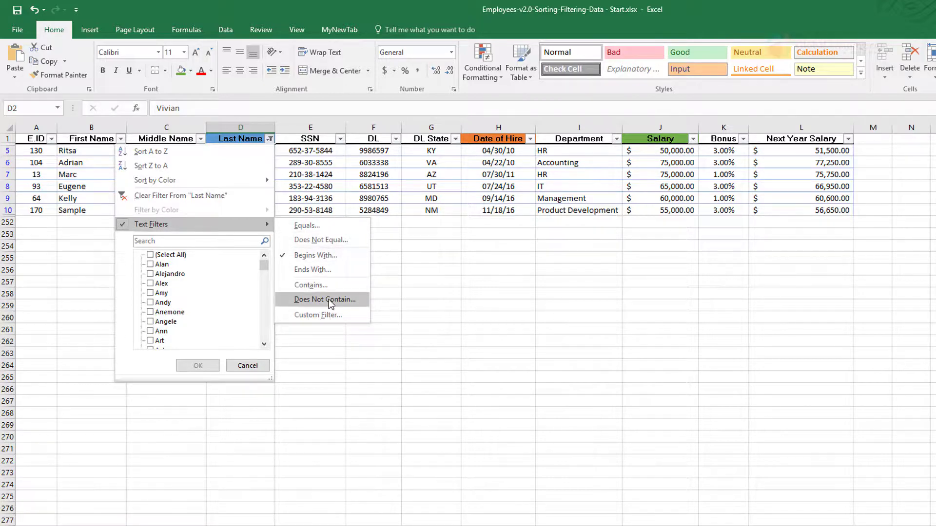
pyautogui.click(317, 315)
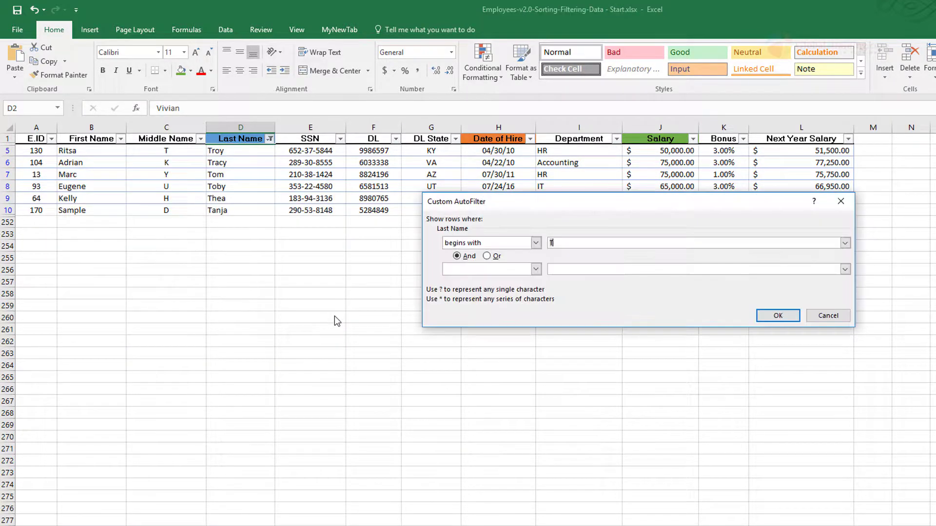
pyautogui.click(536, 243)
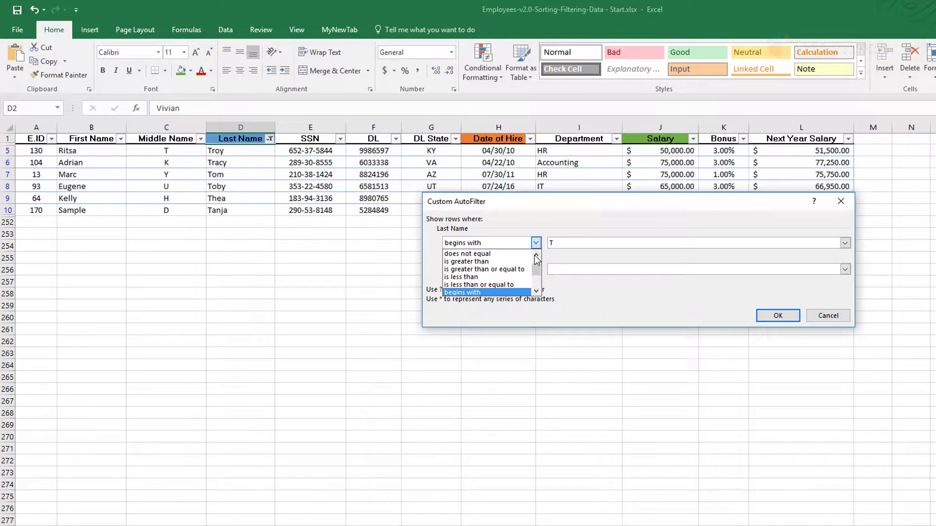
pyautogui.moveTo(536, 274)
pyautogui.mouseDown()
pyautogui.moveTo(538, 282)
pyautogui.moveTo(537, 262)
pyautogui.mouseUp()
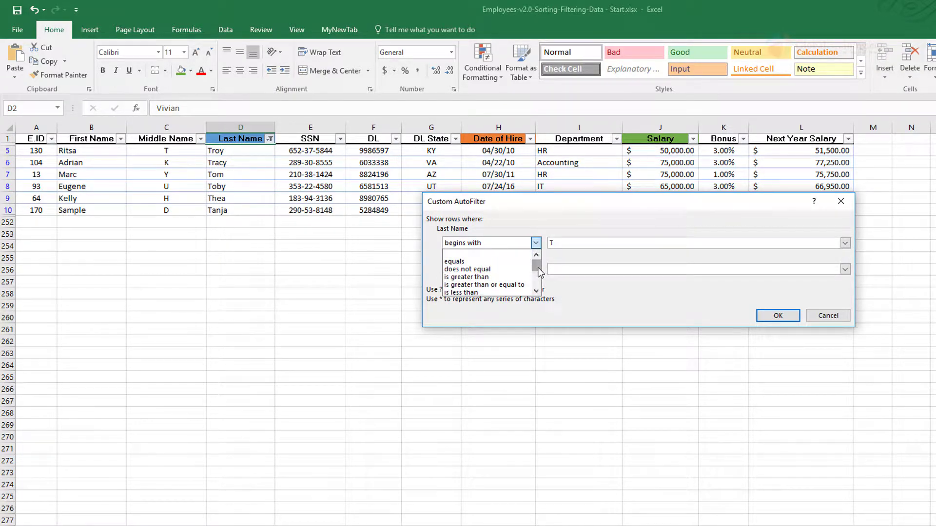
pyautogui.scroll(-1, 540, 273)
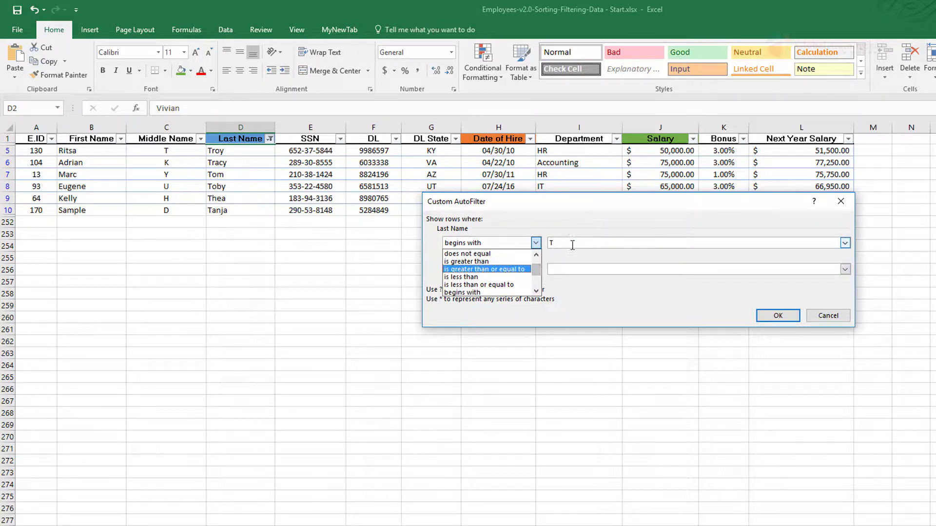
pyautogui.click(815, 321)
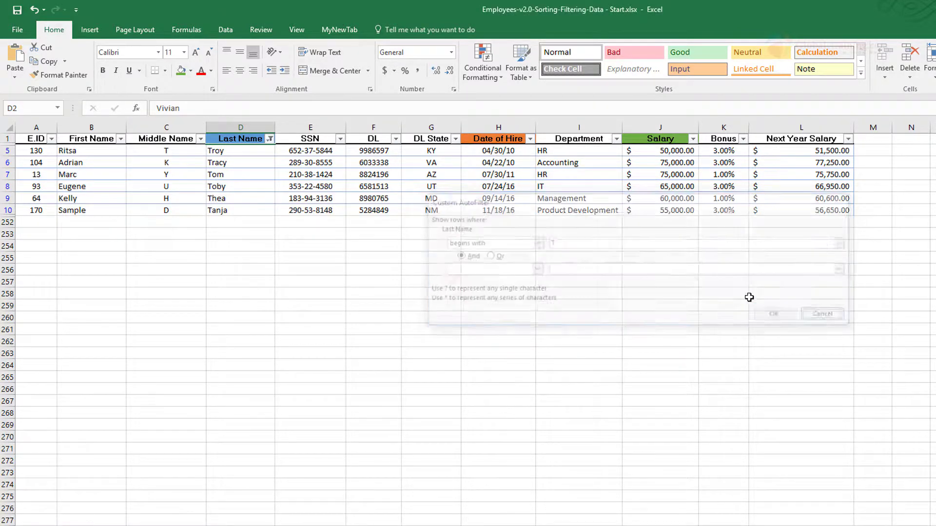
pyautogui.click(270, 139)
pyautogui.click(250, 227)
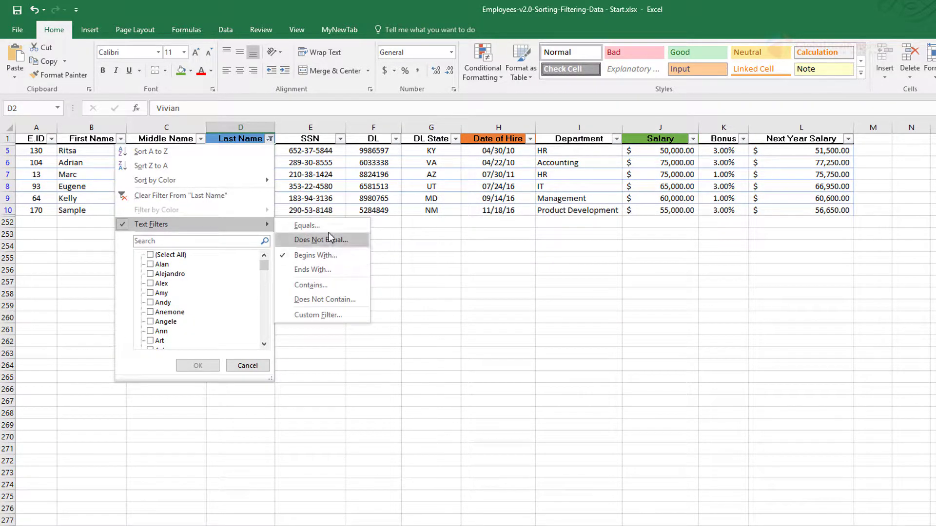
pyautogui.click(327, 286)
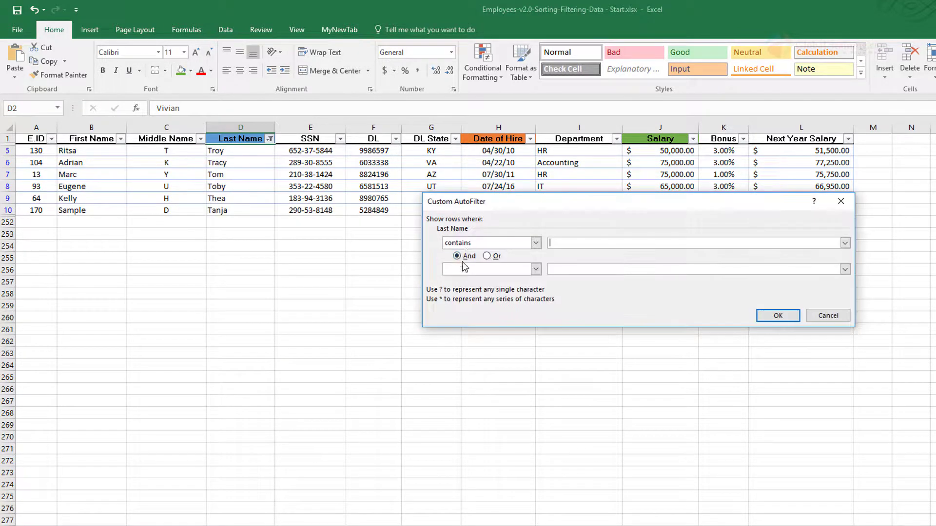
pyautogui.click(536, 243)
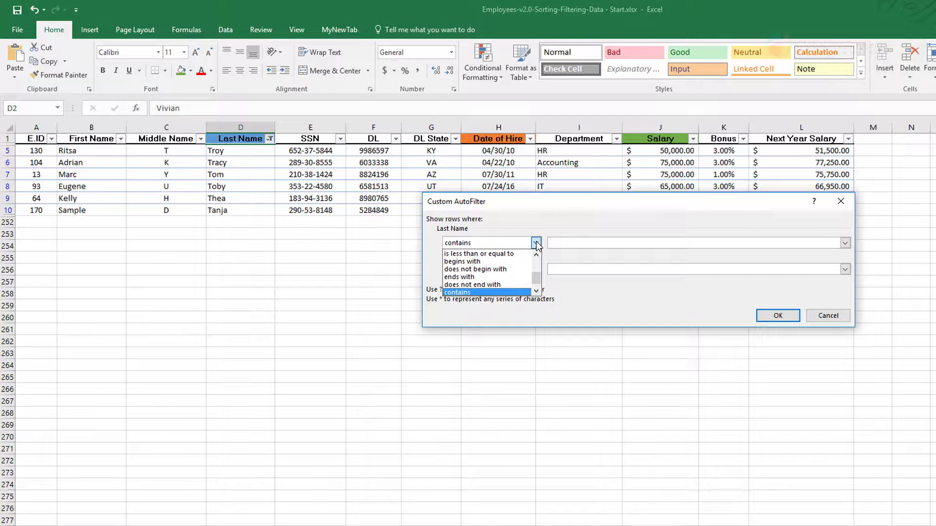
pyautogui.click(536, 243)
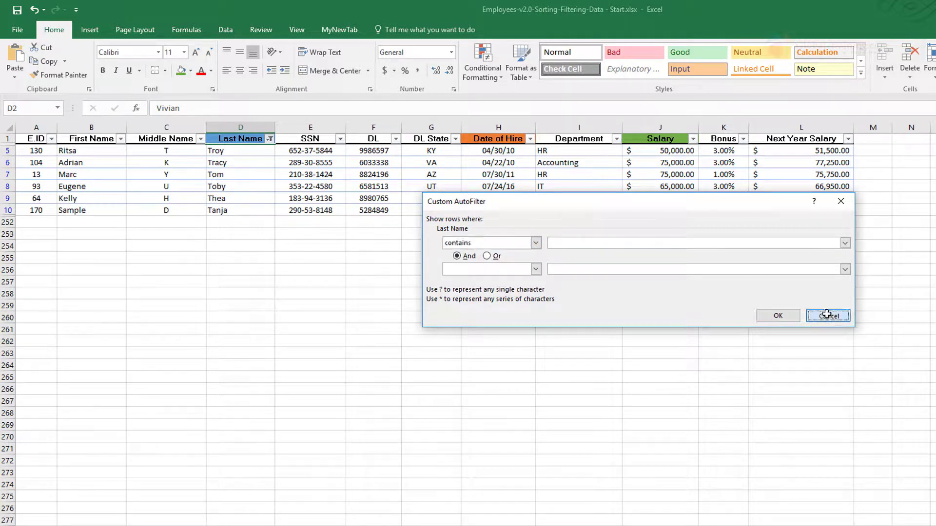
pyautogui.click(828, 316)
# - Clear the Last Name filter so the full table returns with Vivian first
pyautogui.click(269, 139)
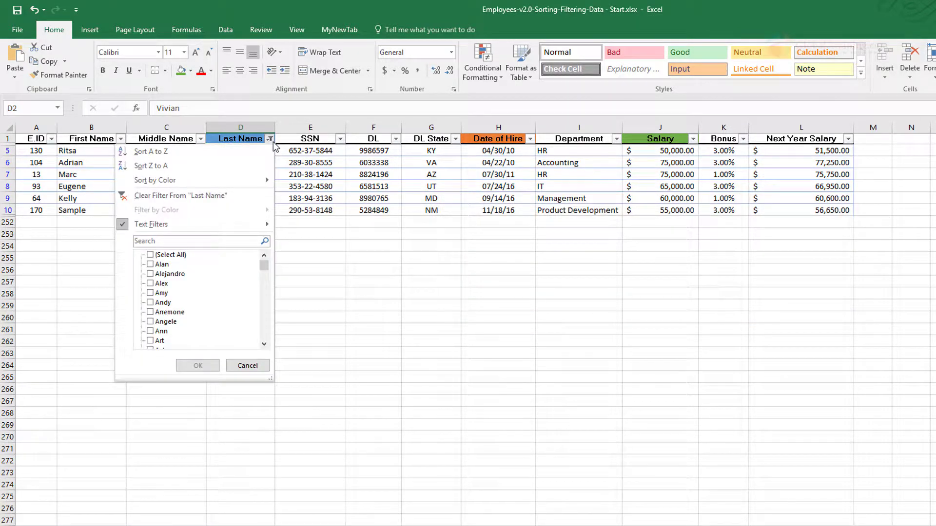
pyautogui.click(212, 196)
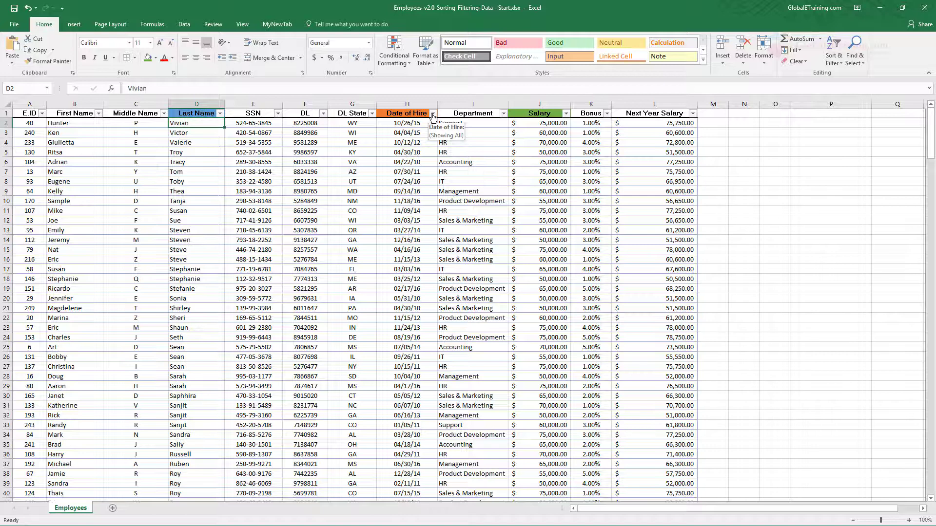
# - Apply a custom Date of Hire filter using the equals comparison, which hides every row
pyautogui.click(433, 114)
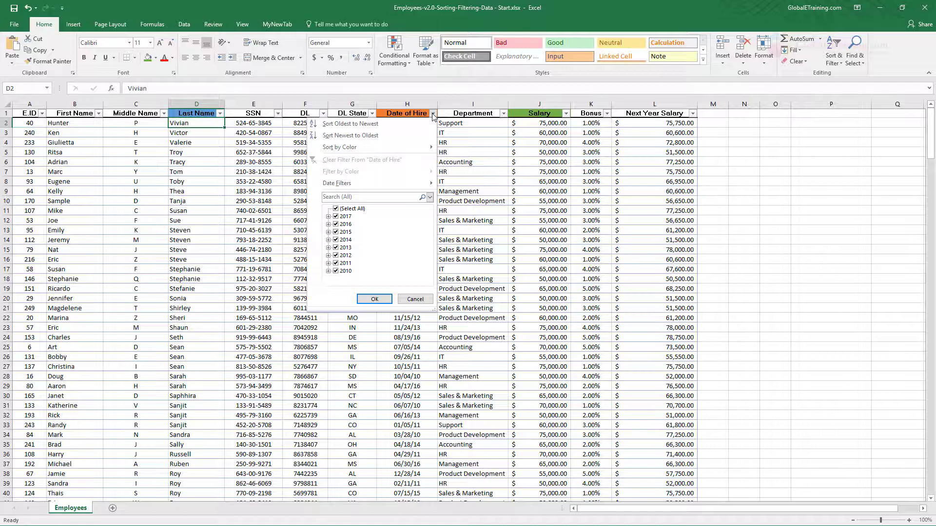
pyautogui.moveTo(430, 189)
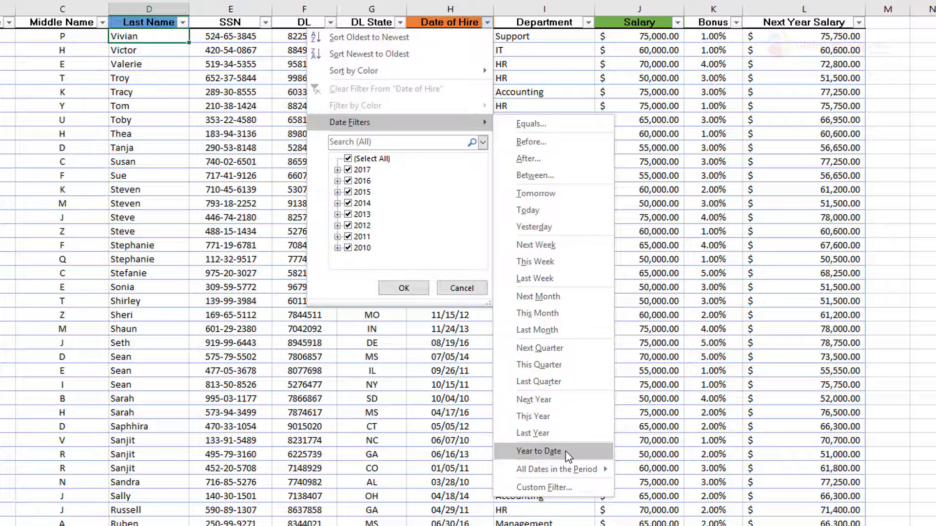
pyautogui.click(543, 487)
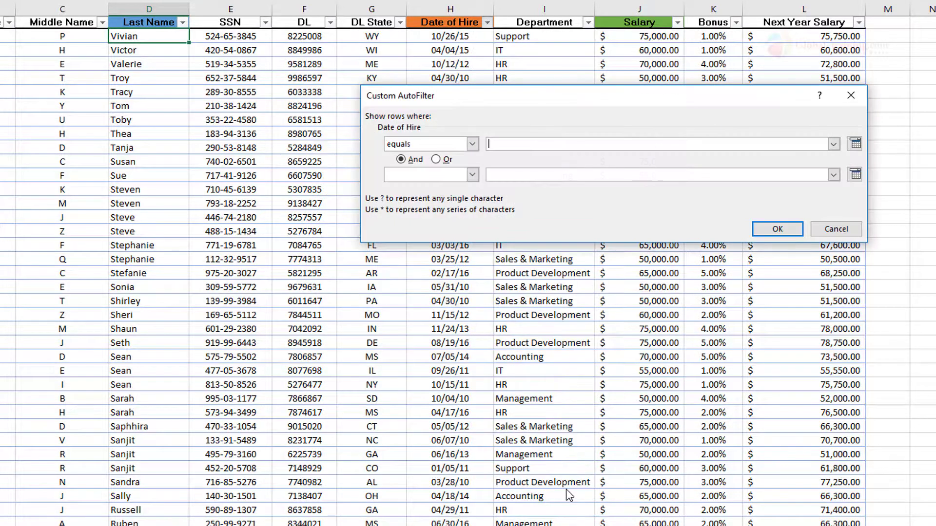
pyautogui.click(472, 144)
pyautogui.click(473, 144)
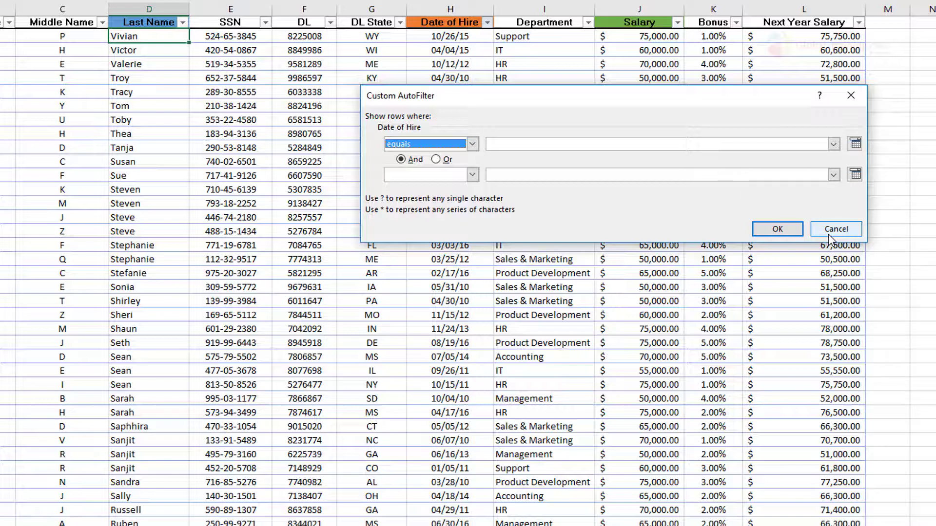
pyautogui.click(777, 229)
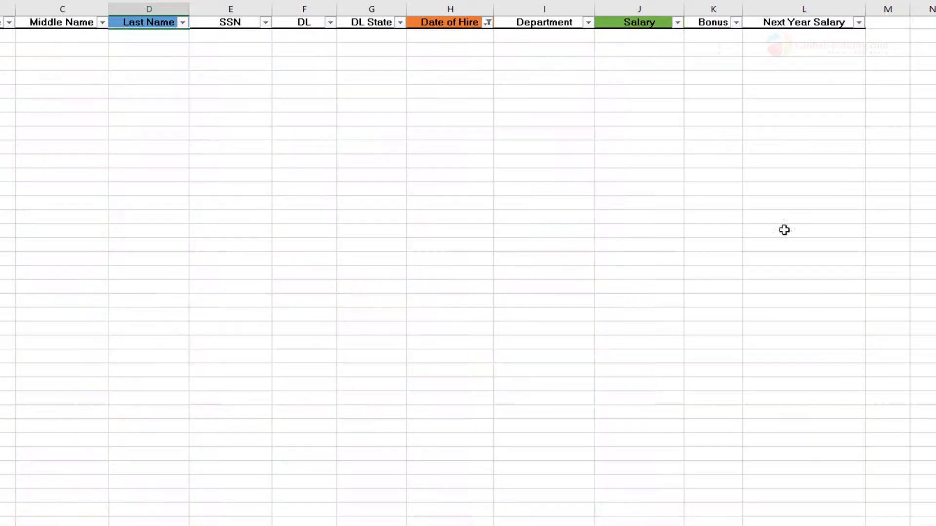
# - Include every hire year with (Select All) so all employee rows return
pyautogui.click(488, 22)
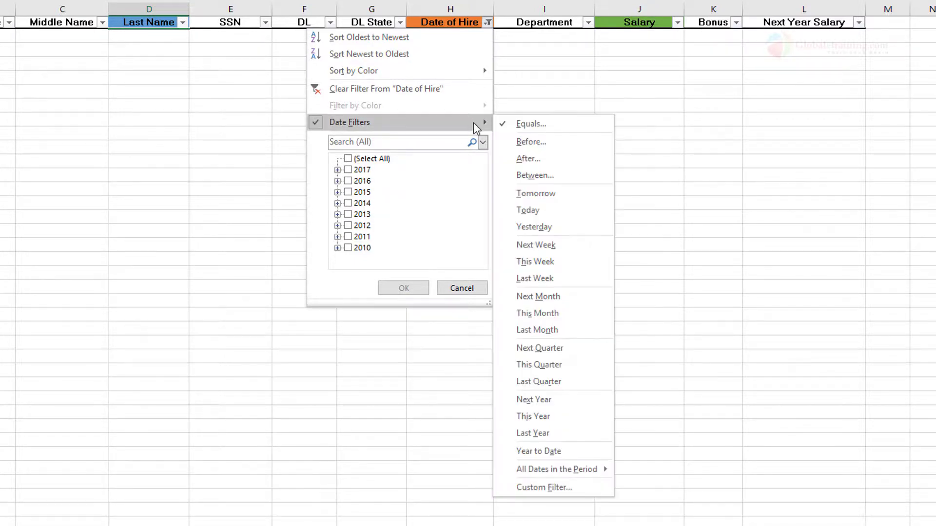
pyautogui.click(348, 159)
pyautogui.click(404, 288)
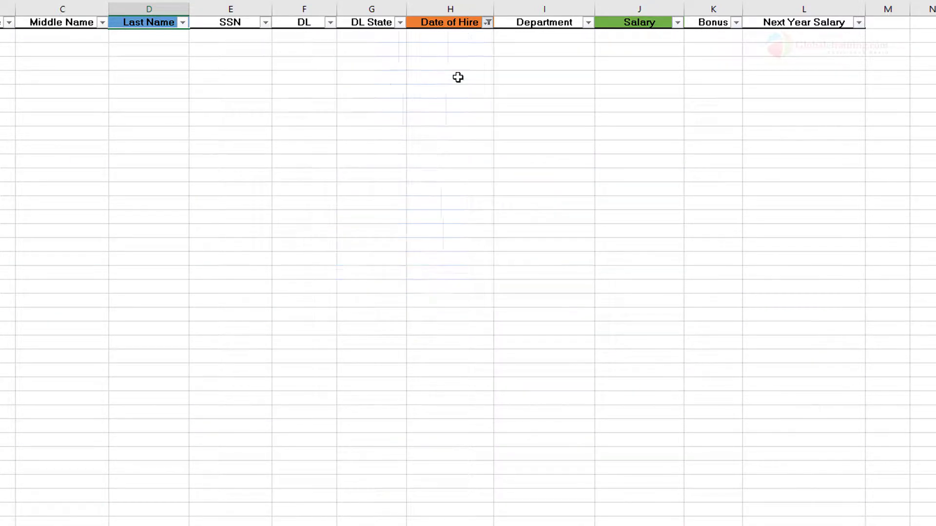
pyautogui.click(486, 23)
pyautogui.moveTo(456, 129)
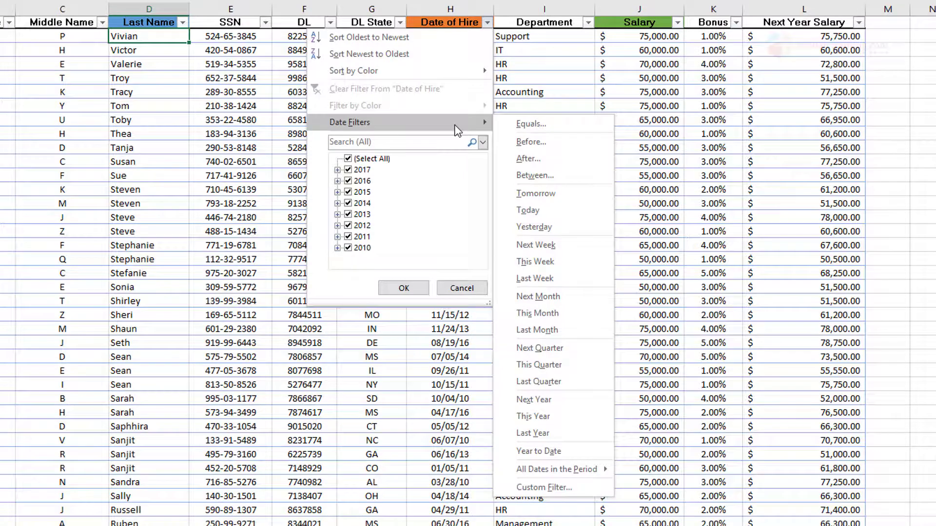
# - Filter Date of Hire to show only employees hired in 2010
pyautogui.click(337, 170)
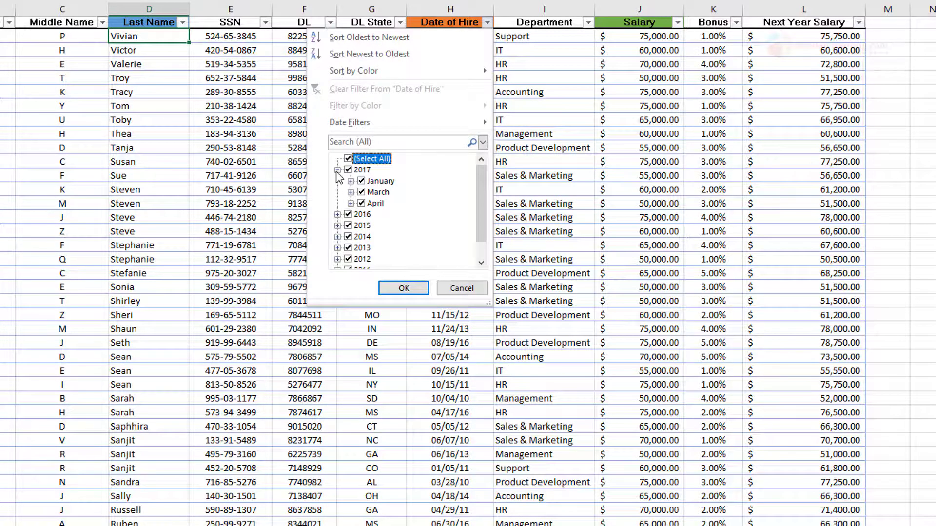
pyautogui.click(337, 170)
pyautogui.click(348, 159)
pyautogui.click(348, 247)
pyautogui.click(403, 289)
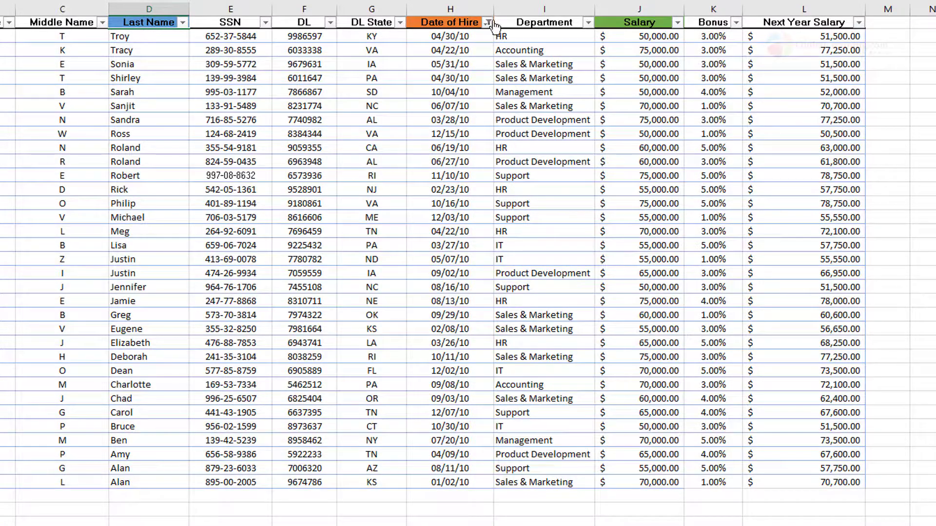
# - Reset to all years, then apply the Last Year date filter, leaving 2016 hires
pyautogui.click(488, 23)
pyautogui.click(348, 158)
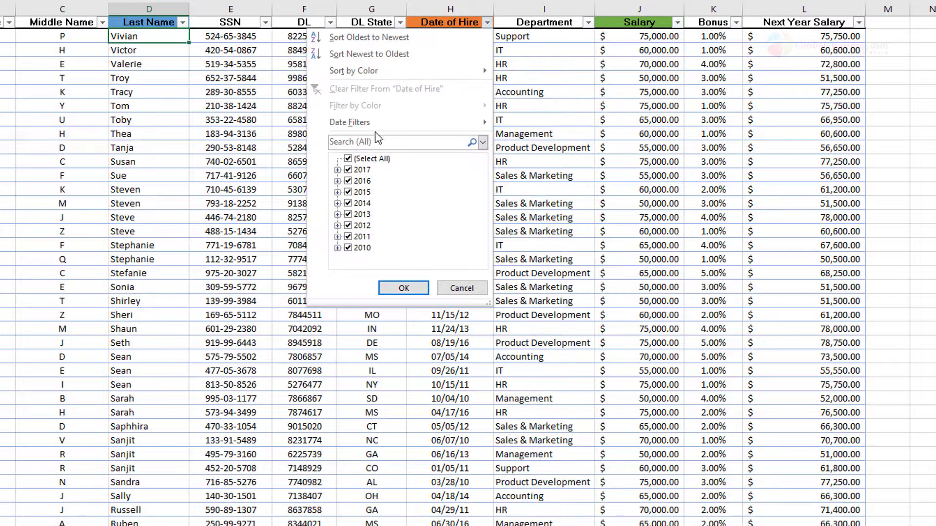
pyautogui.moveTo(370, 124)
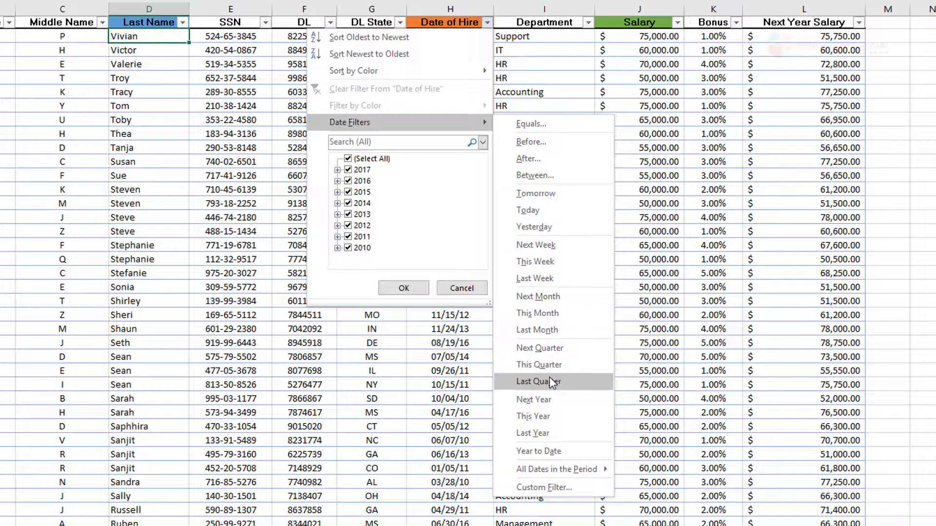
pyautogui.click(545, 433)
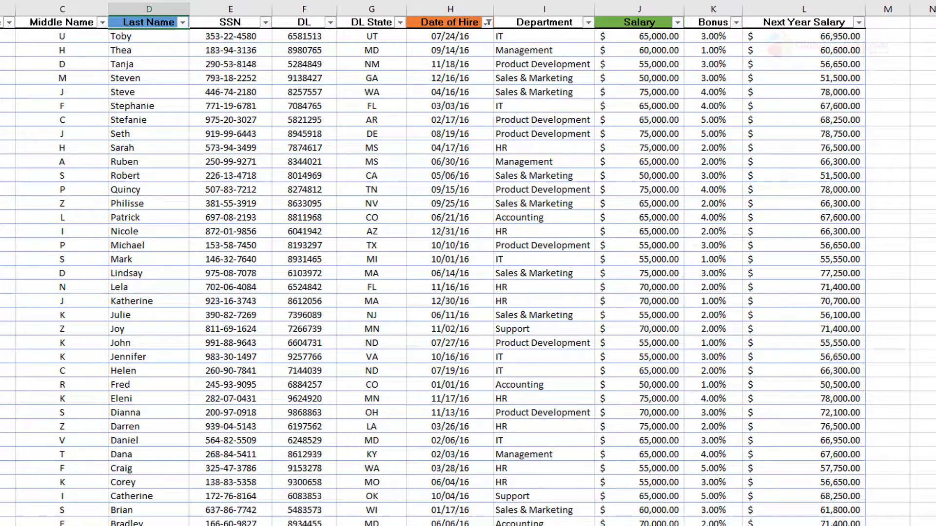
pyautogui.click(487, 22)
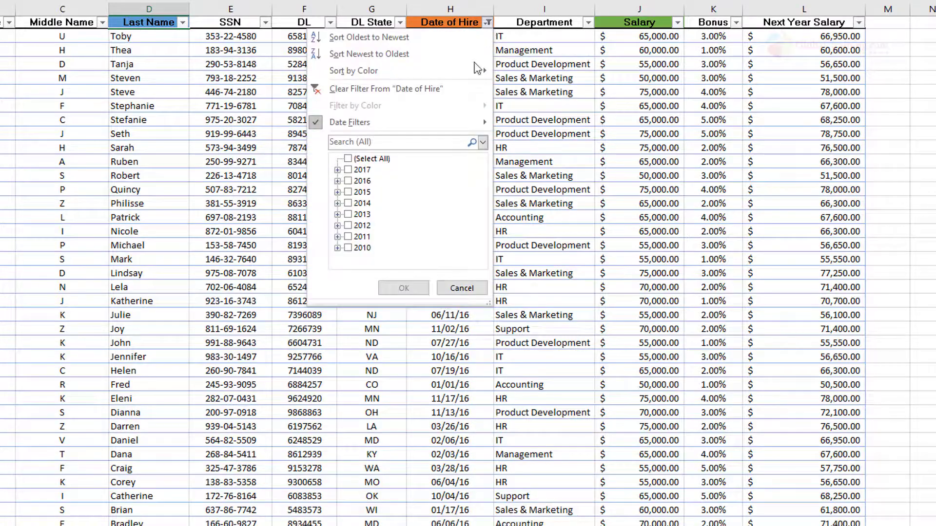
# - Start a Between hire-date filter with 1/18/2017 as the start date
pyautogui.moveTo(469, 126)
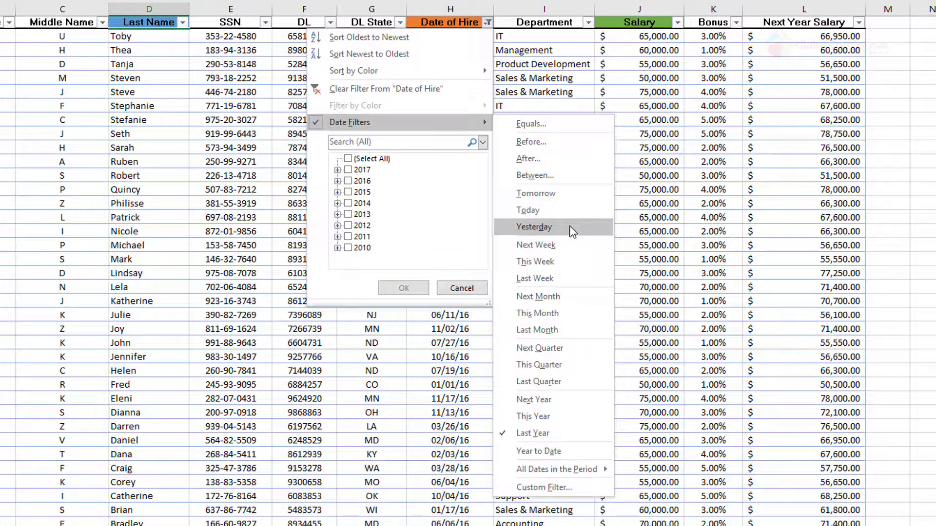
pyautogui.click(550, 177)
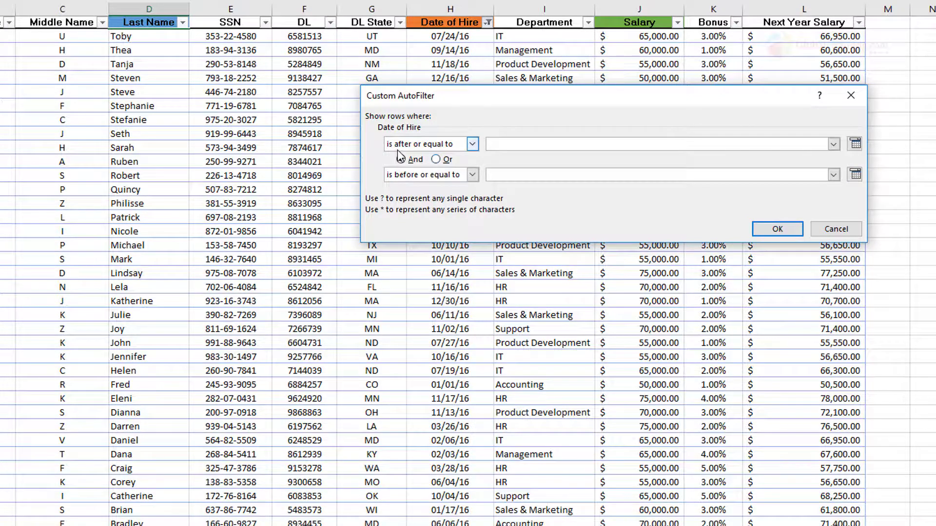
pyautogui.click(856, 145)
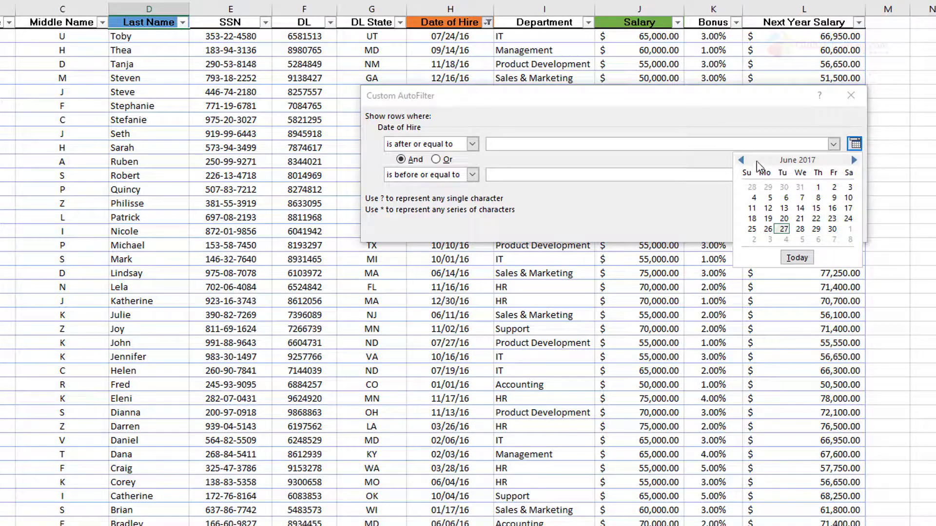
pyautogui.click(741, 161)
pyautogui.click(741, 160)
pyautogui.click(741, 160)
pyautogui.click(742, 161)
pyautogui.click(742, 161)
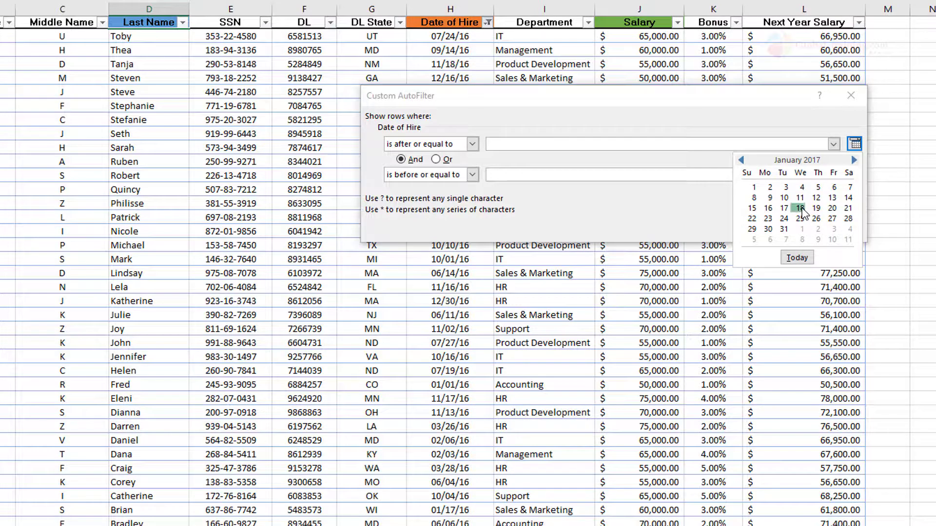
pyautogui.click(800, 208)
# - Set the end date to 6/25/2017 and apply, leaving seven employees
pyautogui.click(854, 174)
pyautogui.click(853, 191)
pyautogui.click(853, 190)
pyautogui.click(853, 191)
pyautogui.click(743, 192)
pyautogui.click(743, 192)
pyautogui.click(753, 218)
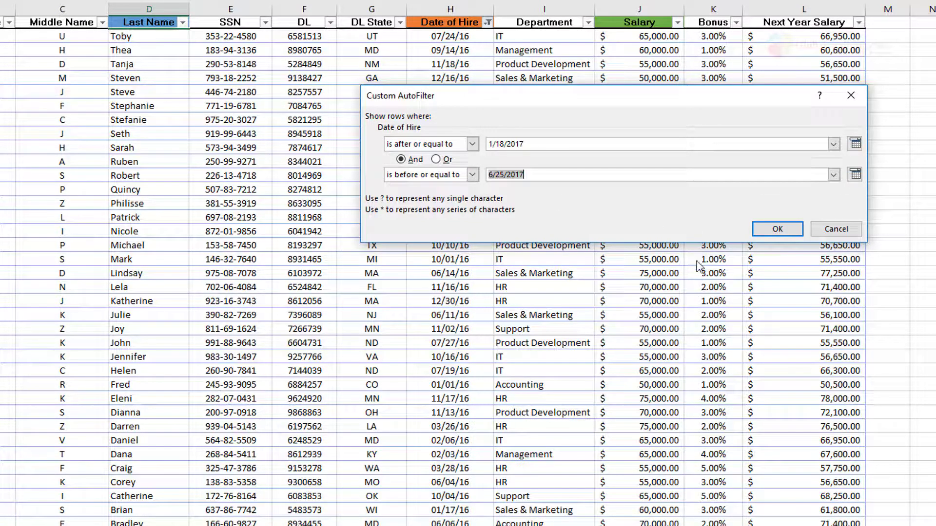
pyautogui.click(777, 232)
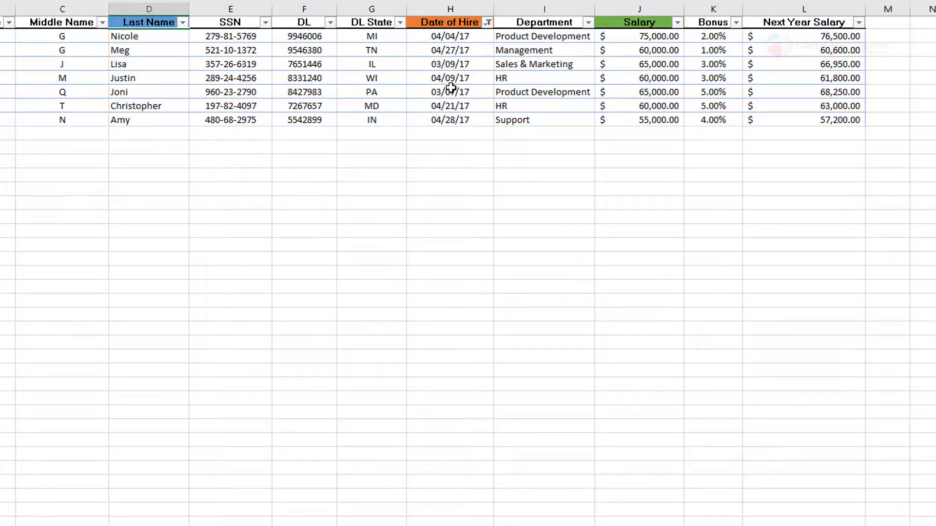
# - Open a Salary 'is less than' custom filter dialog, then cancel it
pyautogui.click(677, 23)
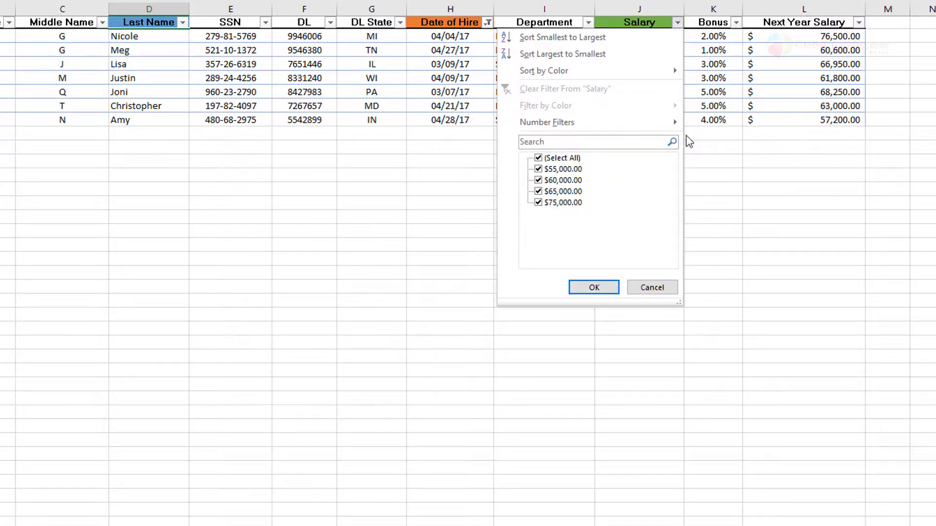
pyautogui.moveTo(586, 122)
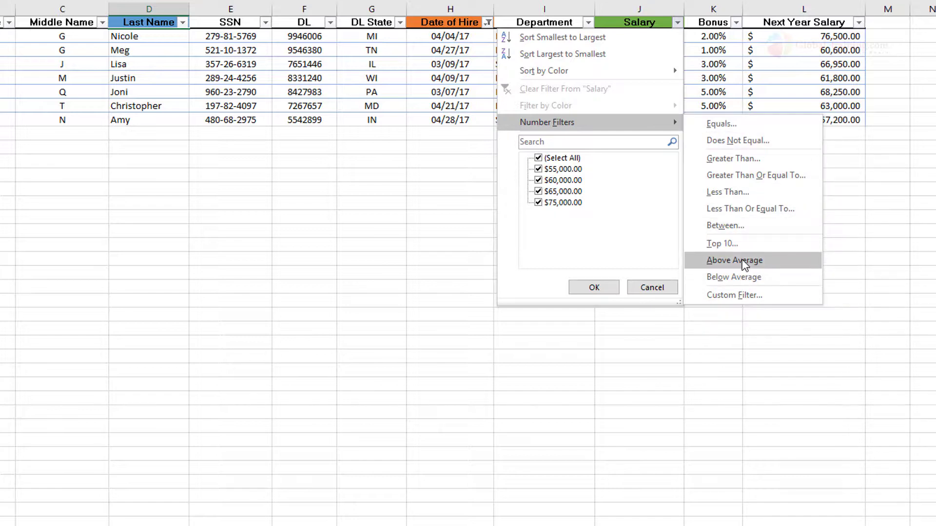
pyautogui.click(731, 191)
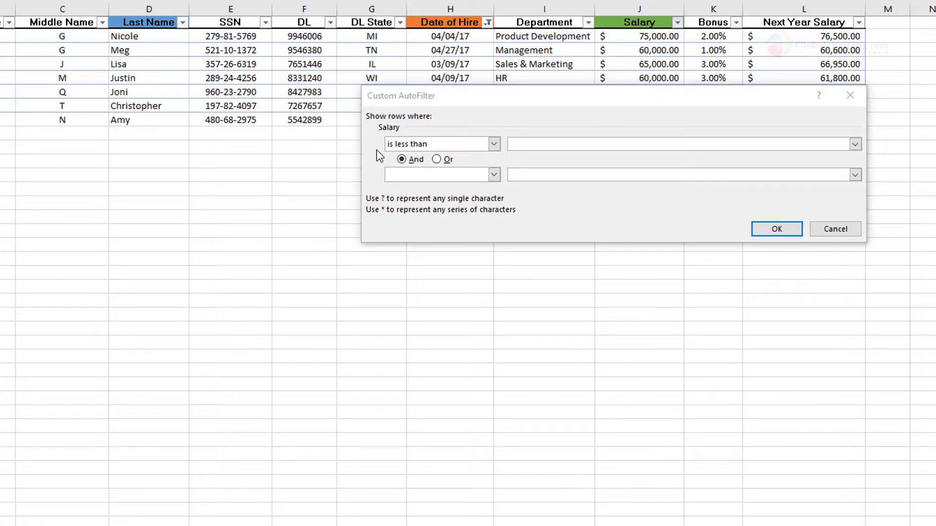
pyautogui.click(495, 144)
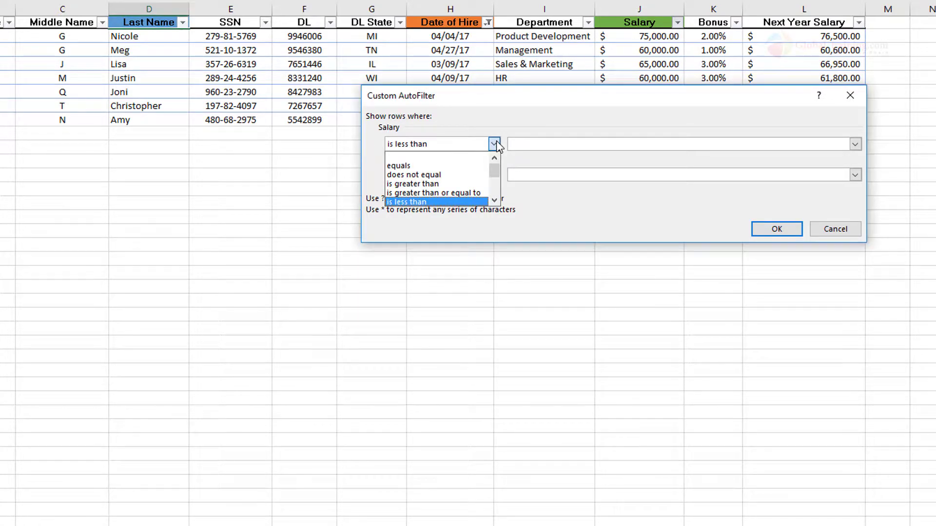
pyautogui.click(496, 140)
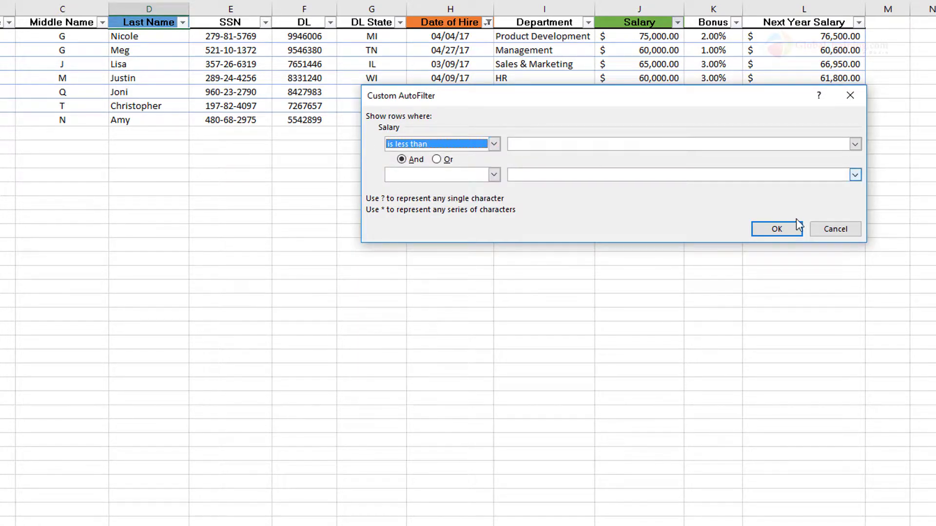
pyautogui.click(836, 230)
# - Filter Salary to Above Average, leaving 3 of 250 records
pyautogui.click(678, 23)
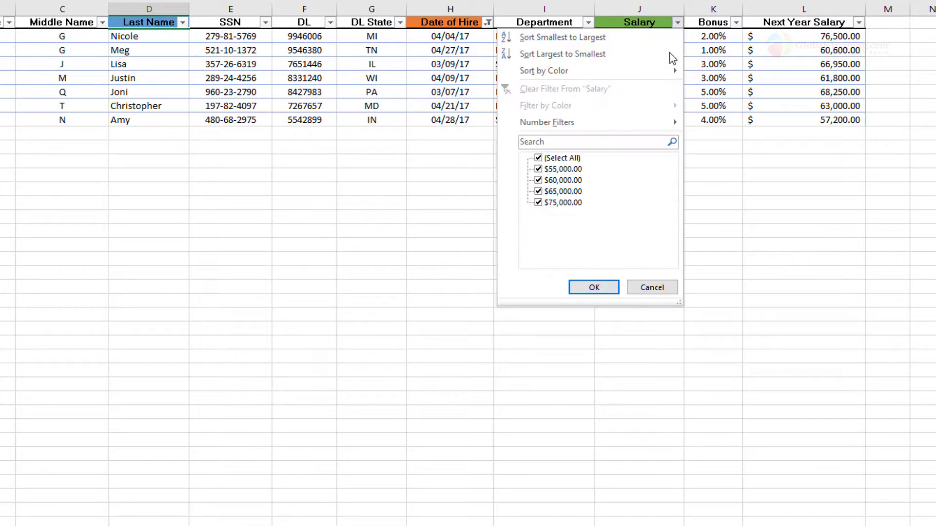
pyautogui.moveTo(661, 122)
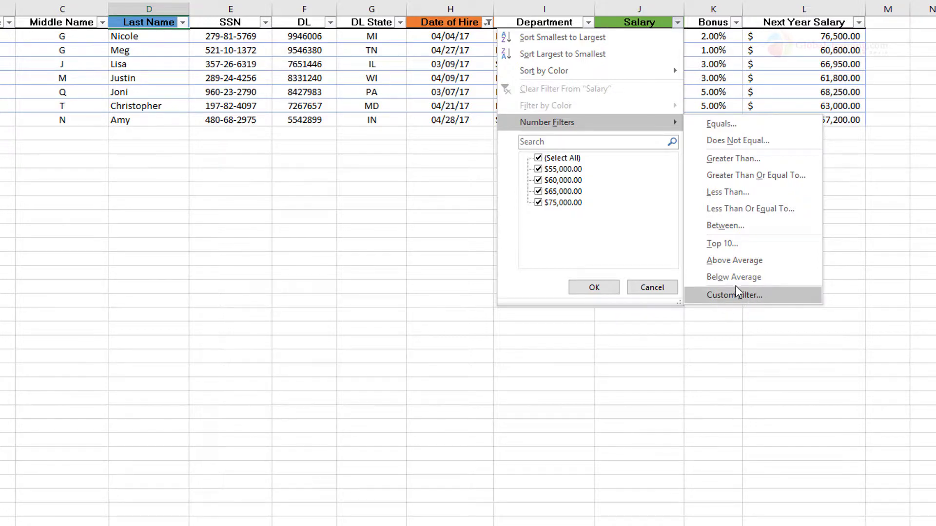
pyautogui.click(739, 262)
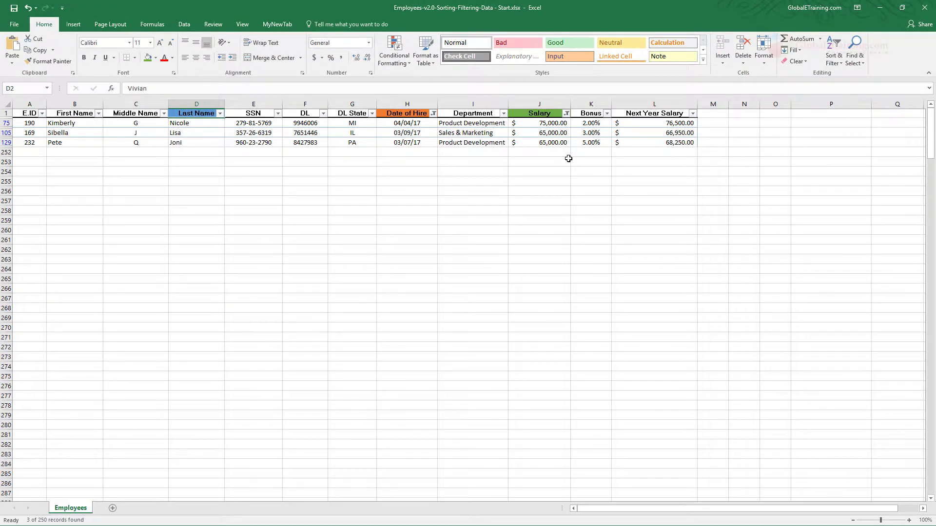
# - Clear the Date of Hire filter
pyautogui.click(433, 113)
pyautogui.click(344, 160)
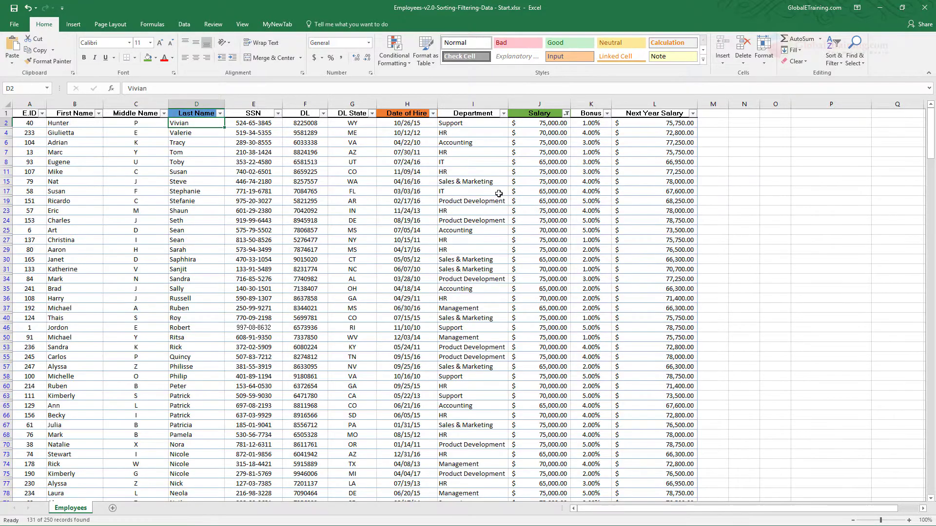
pyautogui.scroll(-8, 550, 236)
pyautogui.scroll(6, 550, 237)
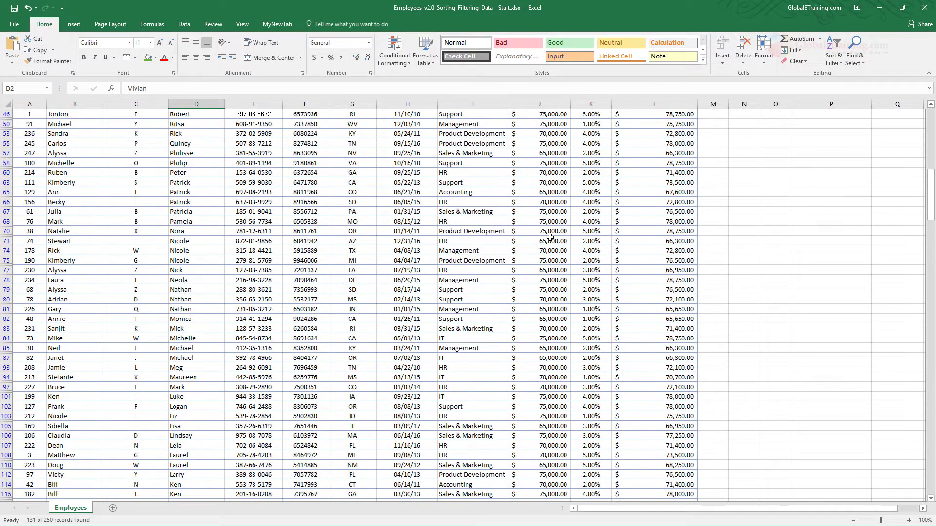
pyautogui.scroll(2, 549, 240)
# - Filter Salary to Below Average, then clear the Salary filter
pyautogui.click(566, 113)
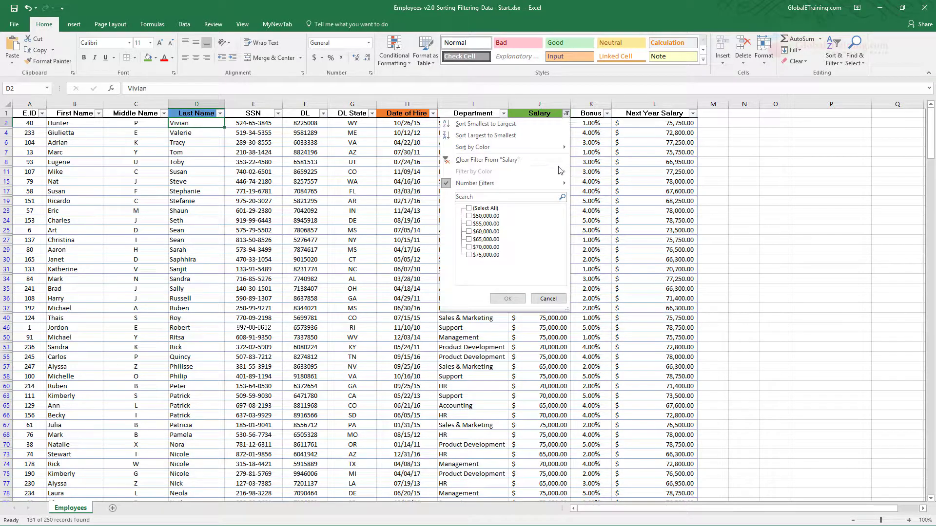
pyautogui.moveTo(560, 185)
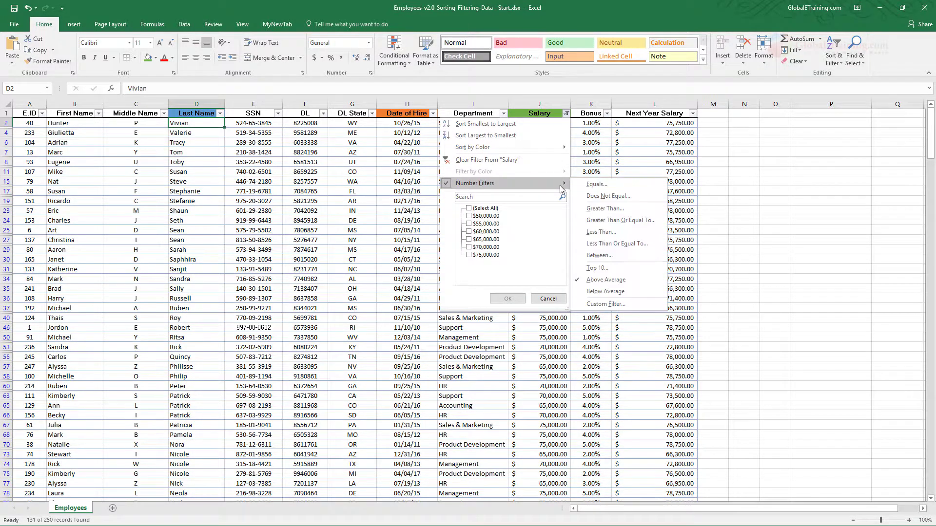
pyautogui.click(605, 292)
pyautogui.scroll(-8, 520, 284)
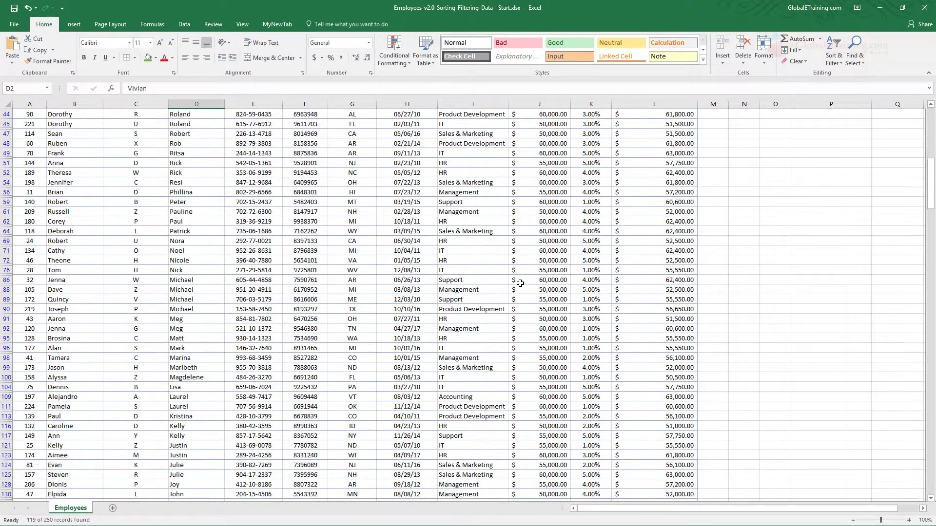
pyautogui.scroll(11, 520, 283)
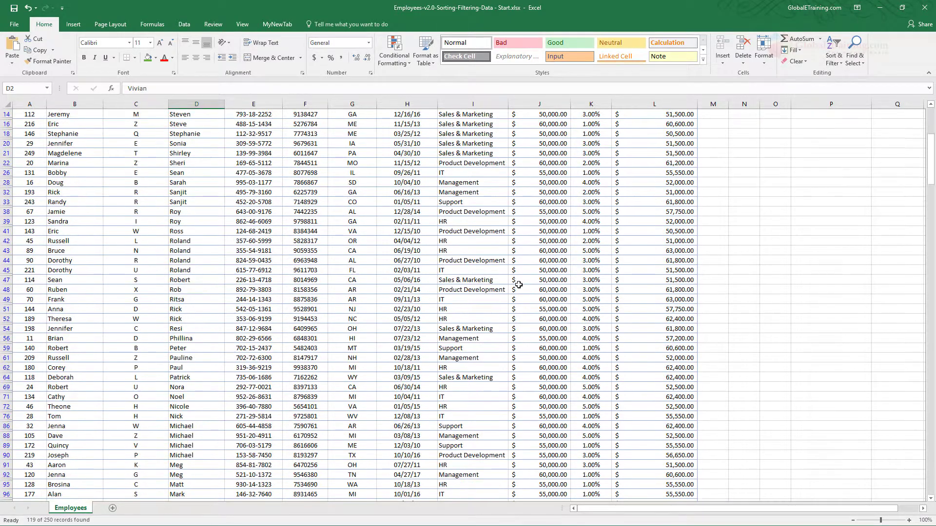
pyautogui.click(566, 113)
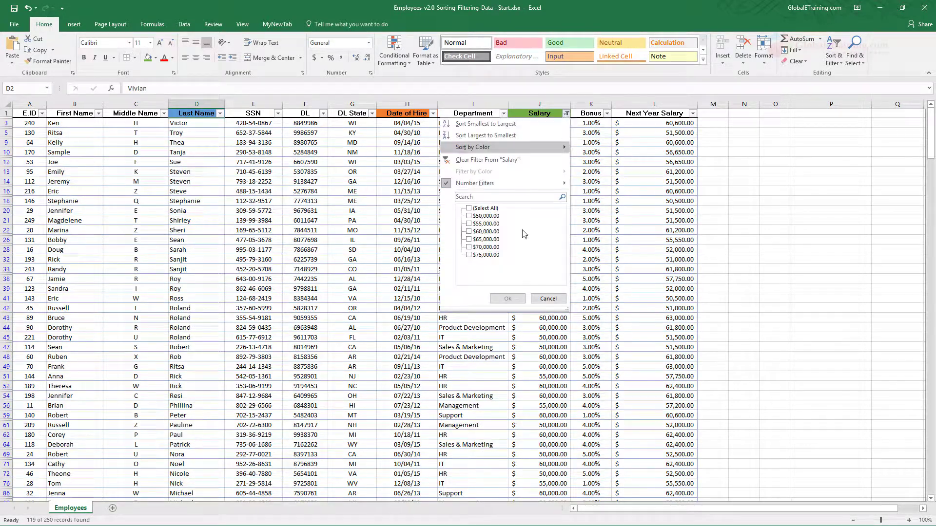
pyautogui.click(482, 160)
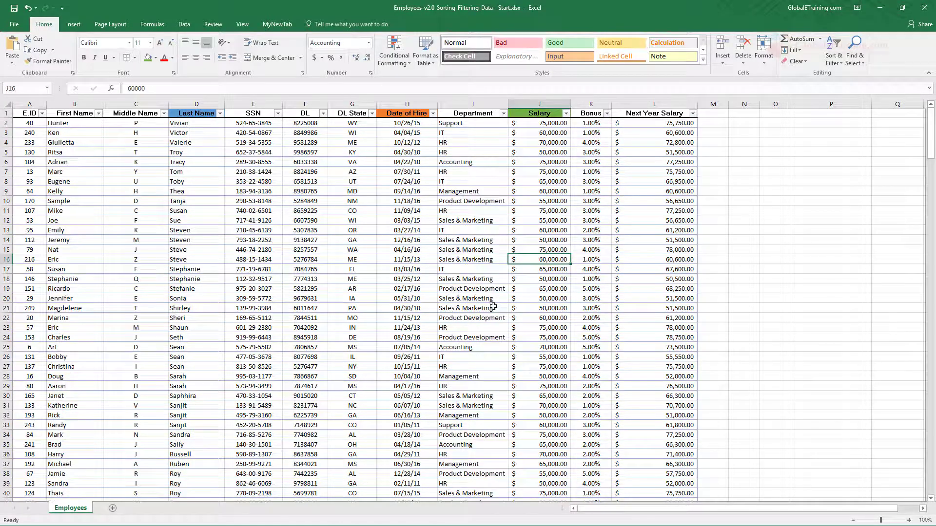